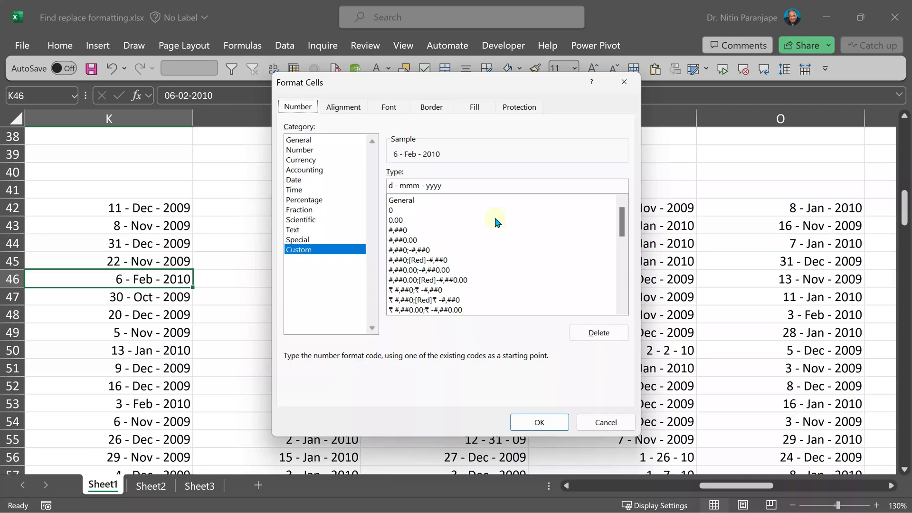
Cancel the Format Cells dialog and inspect a short d-m-yy date in column L
left_click(606, 422)
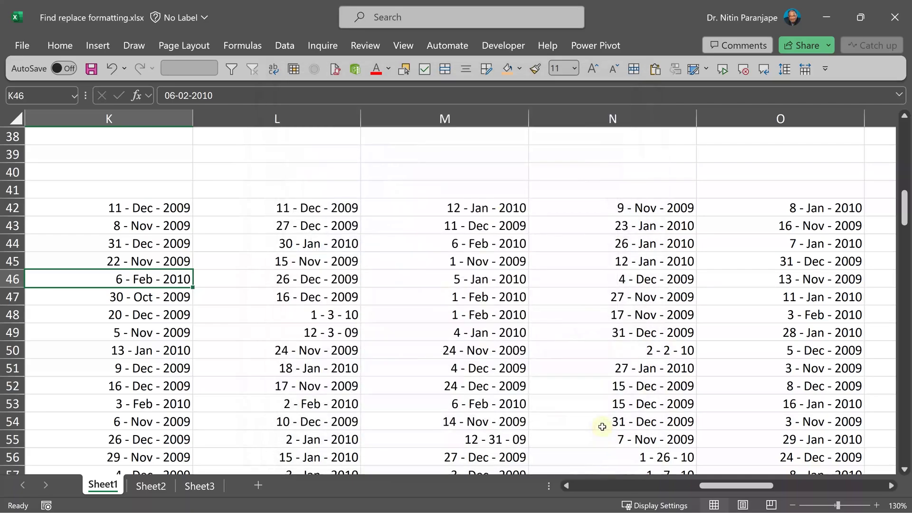
left_click(345, 326)
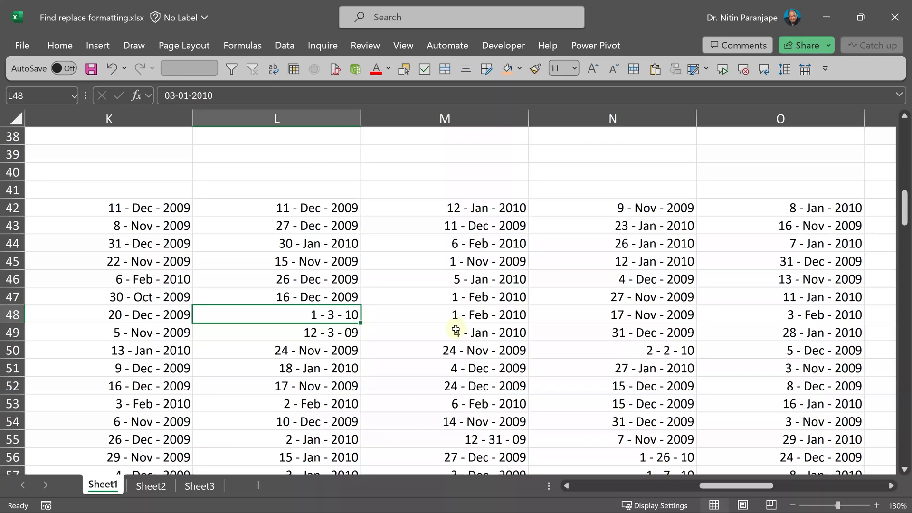
left_click(290, 298)
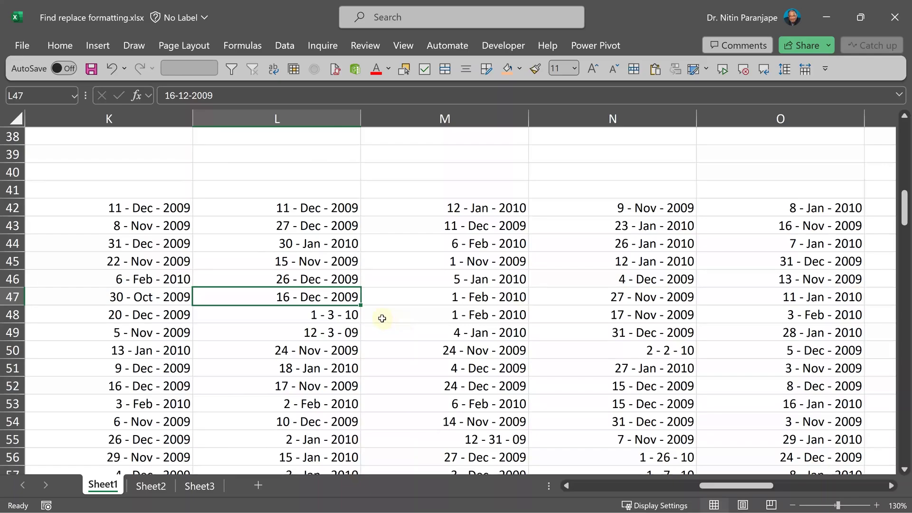
left_click_drag(349, 315, 349, 332)
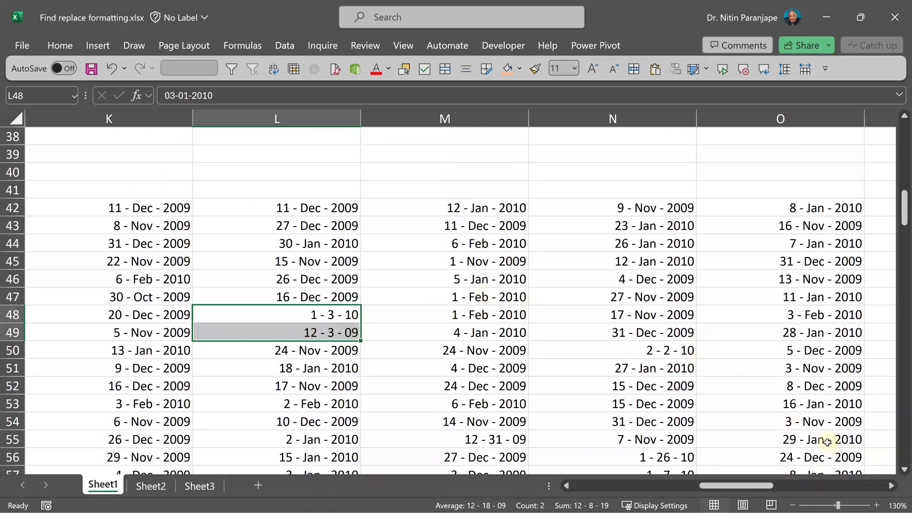
left_click(324, 296)
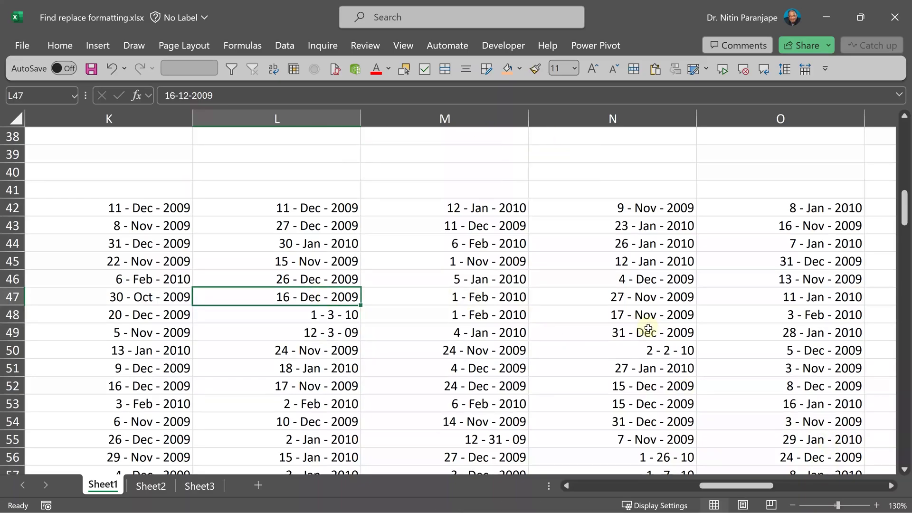
key("ctrl+a")
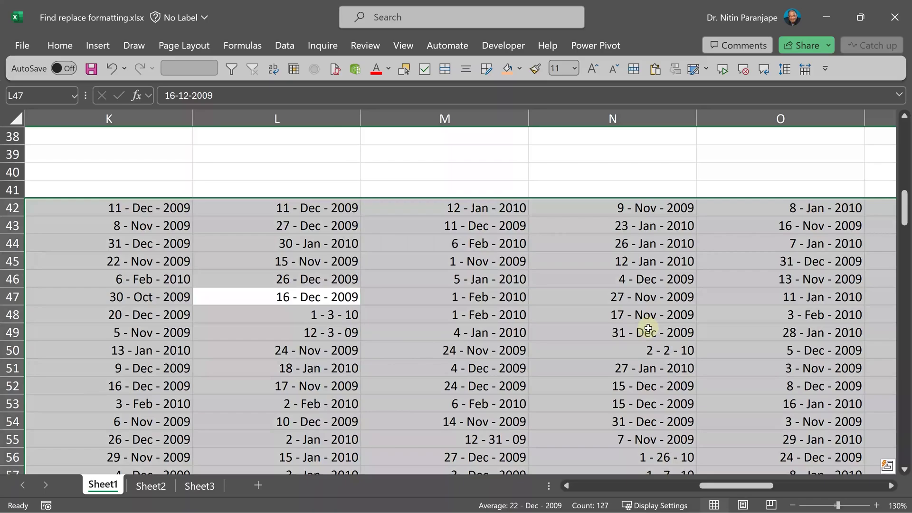
key("ctrl+1")
key("Escape")
scroll(647, 329, "down", 2, "ctrl")
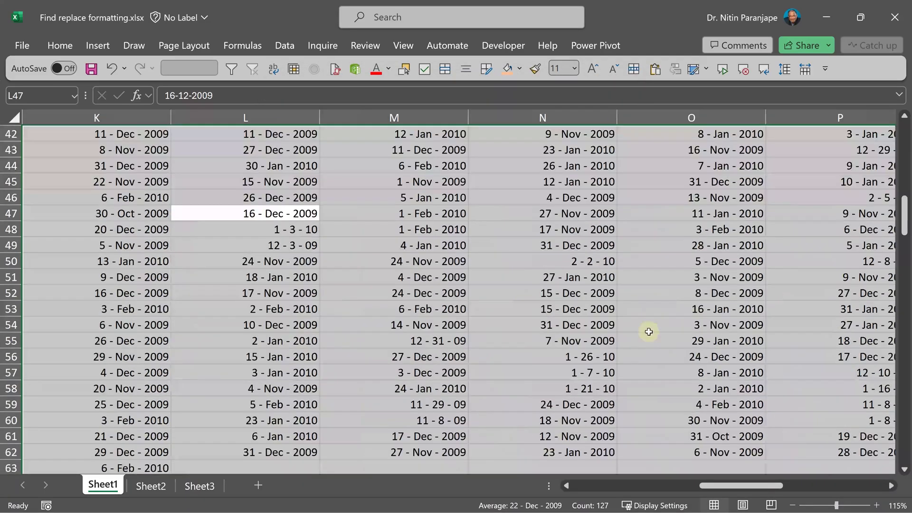
scroll(648, 331, "down", 3, "ctrl")
scroll(653, 337, "down", 1, "ctrl")
scroll(653, 338, "down", 2, "ctrl")
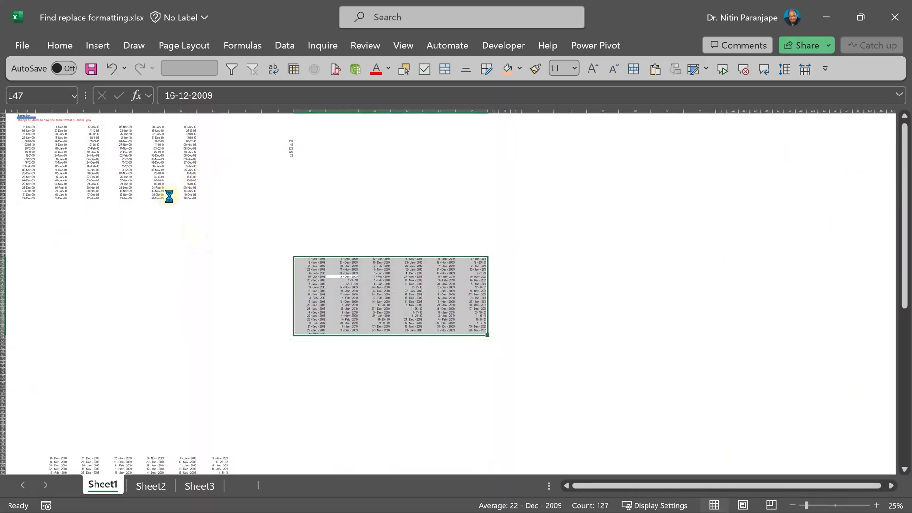
scroll(169, 196, "down", 1, "ctrl")
Deselect the date block and jump back to cell A1 at the top of Sheet1
left_click(169, 196)
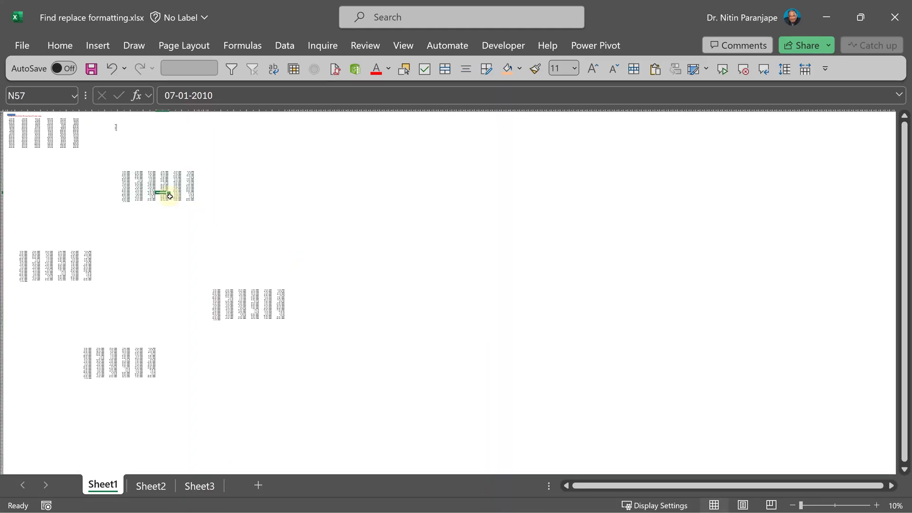
key("ctrl+Home")
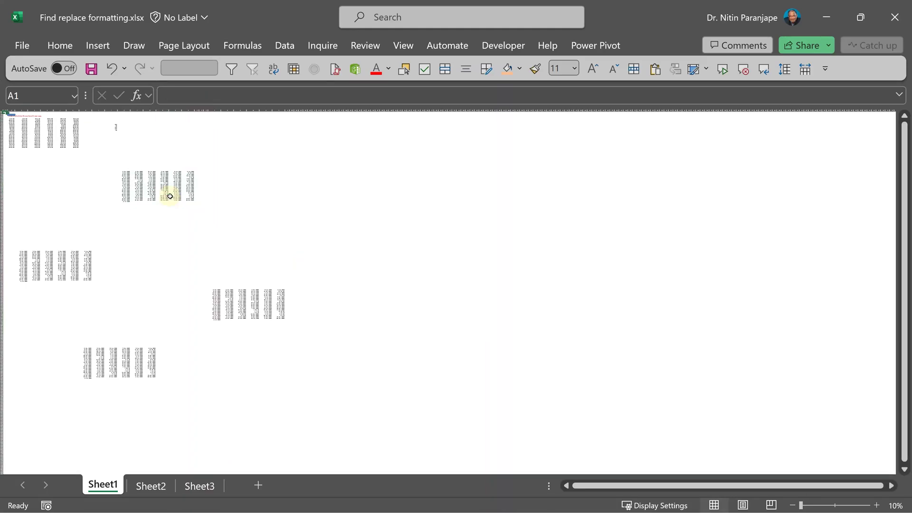
scroll(169, 196, "up", 5, "ctrl")
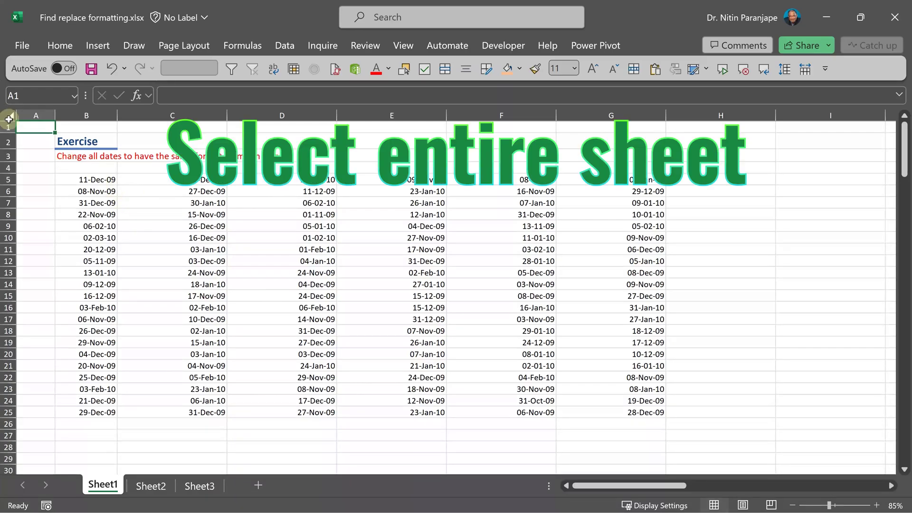
left_click(8, 115)
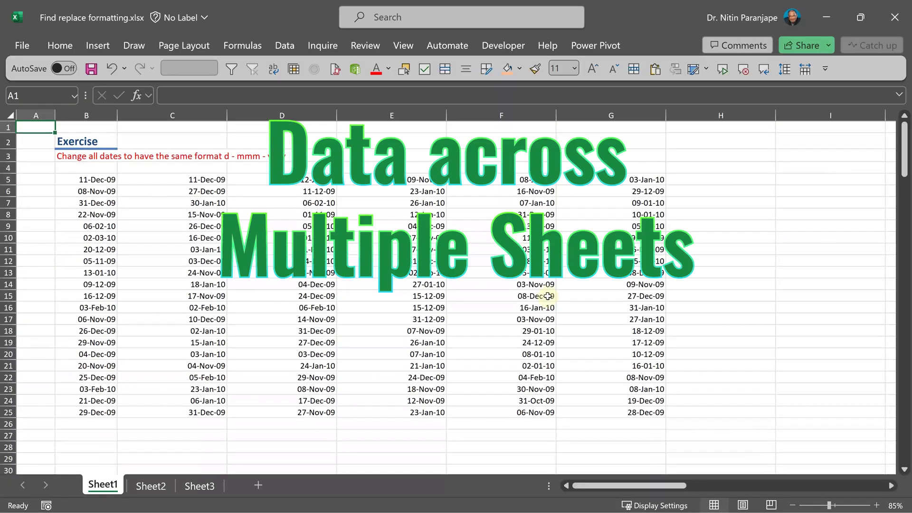
Switch to Sheet2 and clear its selection to review the dates there
left_click(163, 493)
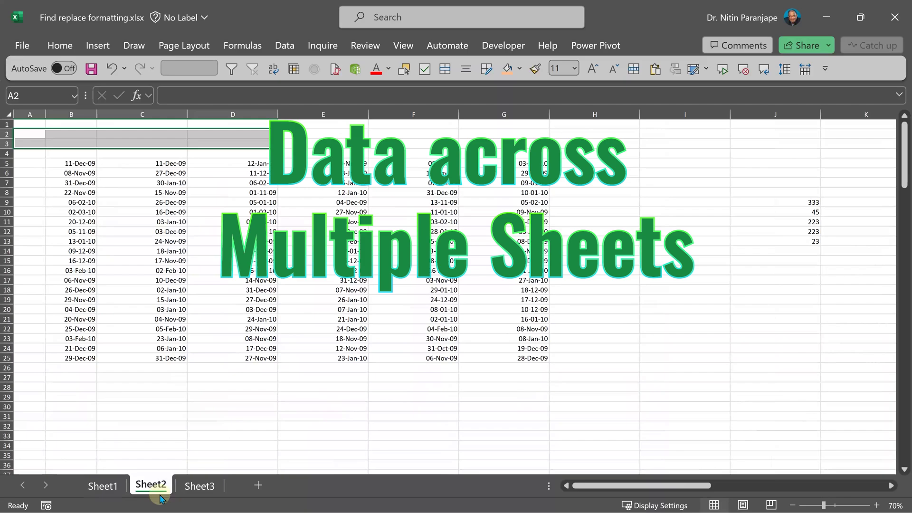
left_click(182, 396)
scroll(189, 397, "down", 1)
scroll(192, 406, "down", 2)
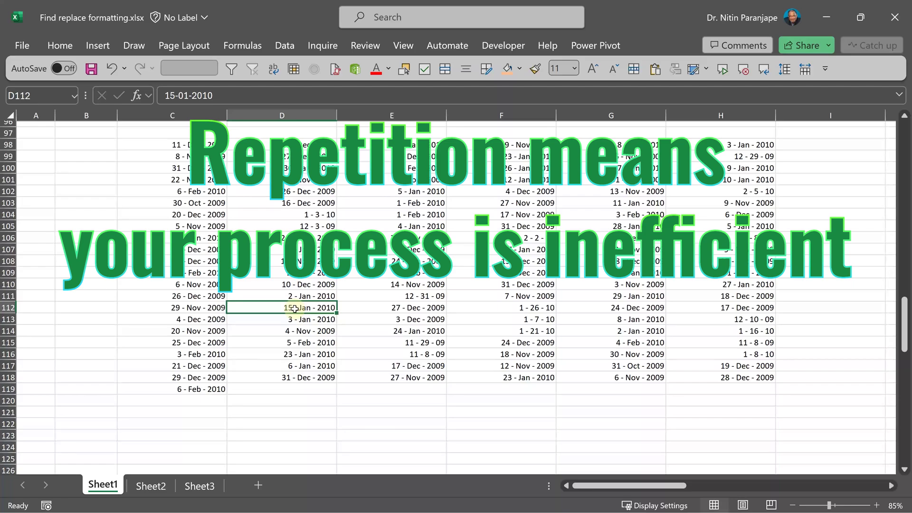
scroll(294, 308, "up", 2, "ctrl")
Inspect the short-format dates in cells D103, D104 and D105
left_click(148, 261)
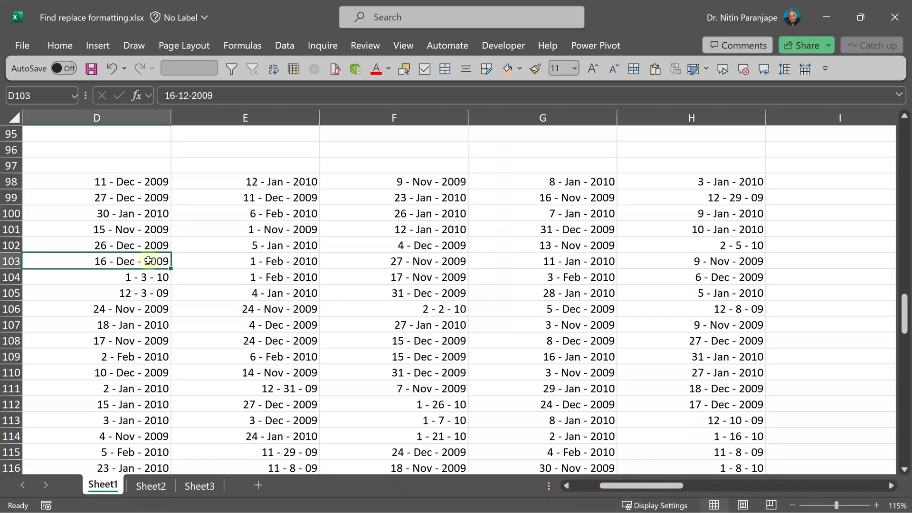
left_click(140, 278)
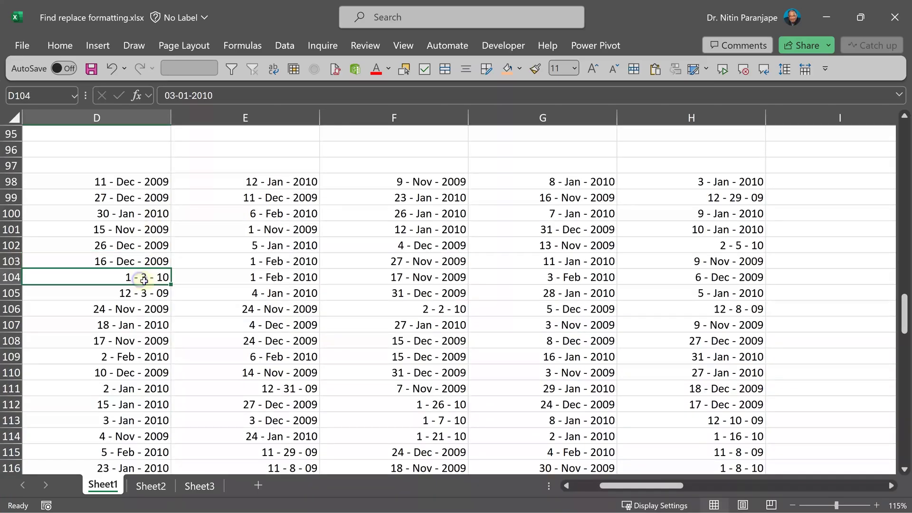
left_click(149, 295)
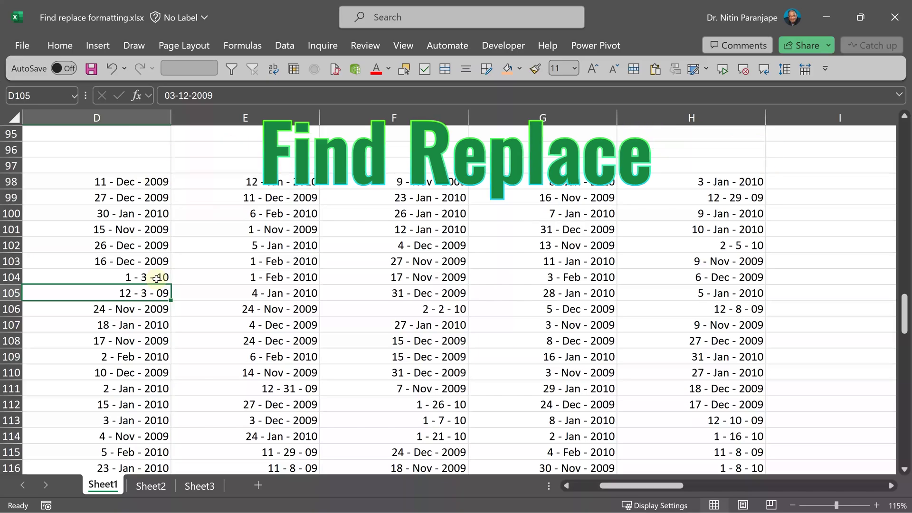
Bring up Find and Replace with its expanded options, positioned higher on screen
key("ctrl+f")
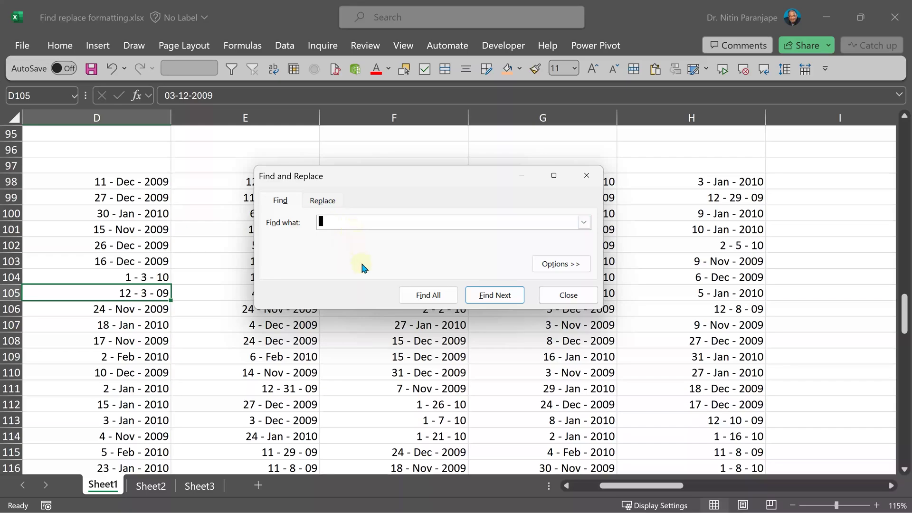
left_click(563, 264)
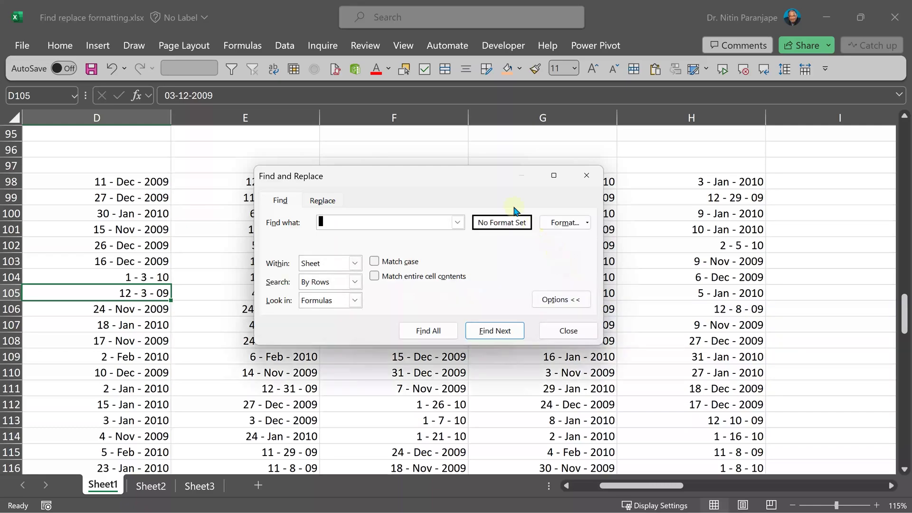
left_click_drag(494, 176, 494, 136)
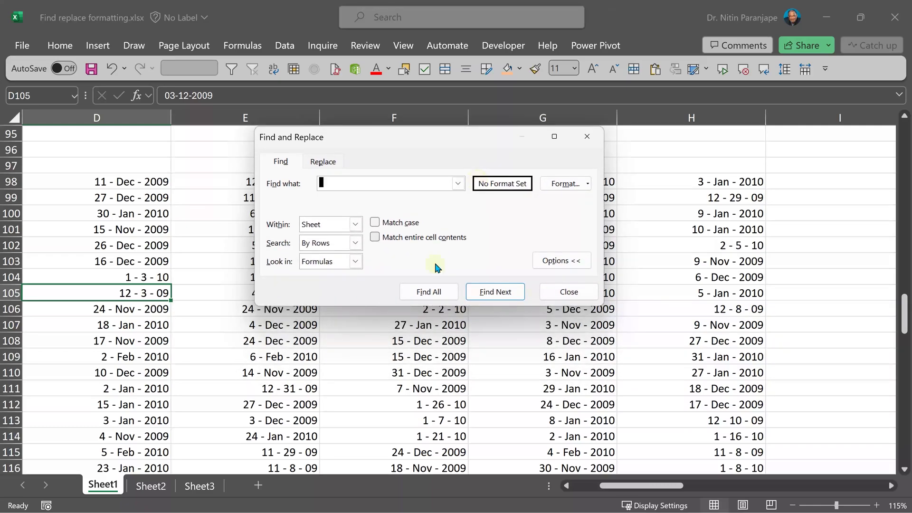
In Find Format view the Custom code General, then clear the search format and close
left_click(570, 187)
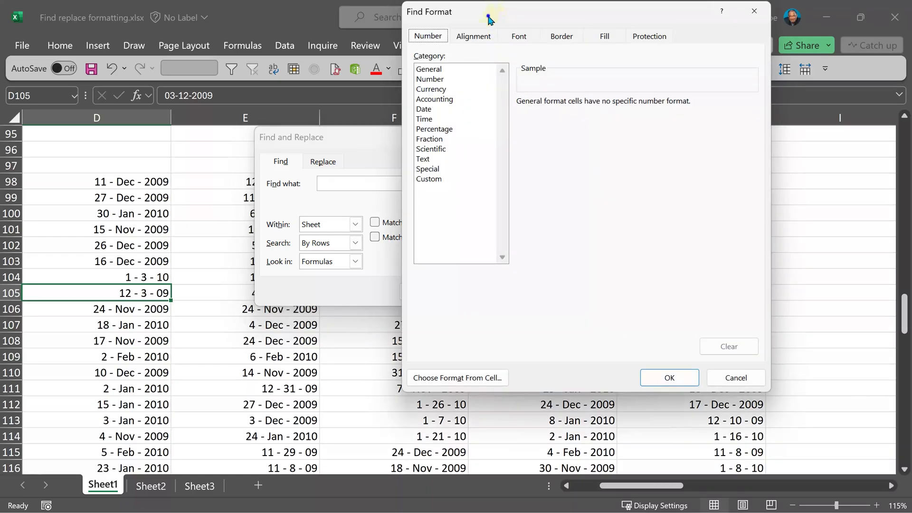
left_click_drag(492, 18, 391, 59)
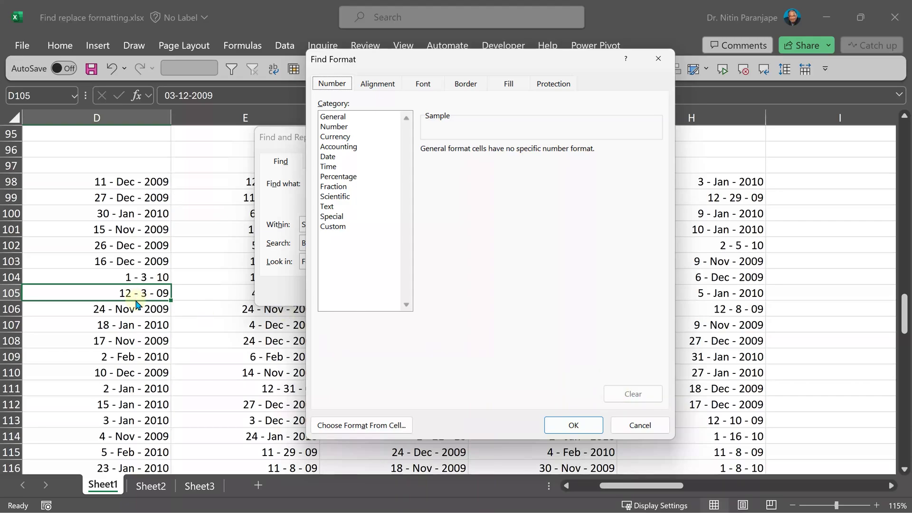
left_click(338, 227)
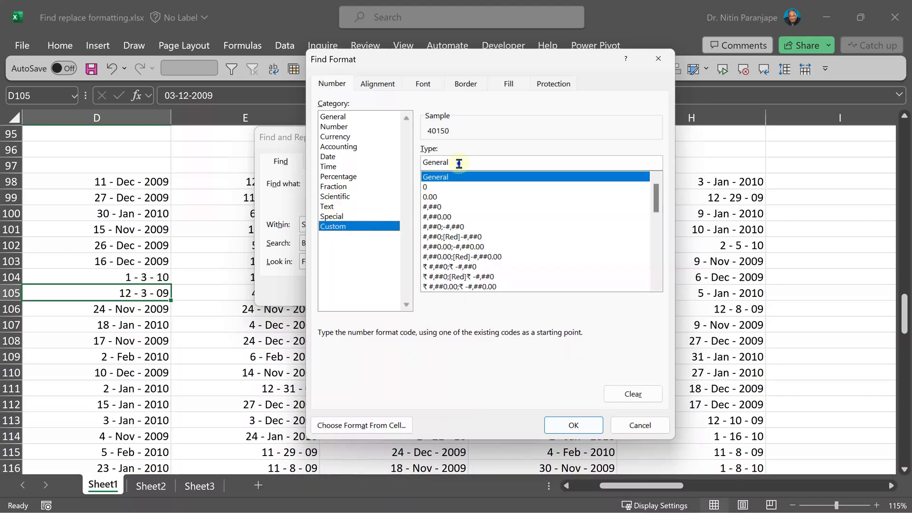
double_click(416, 163)
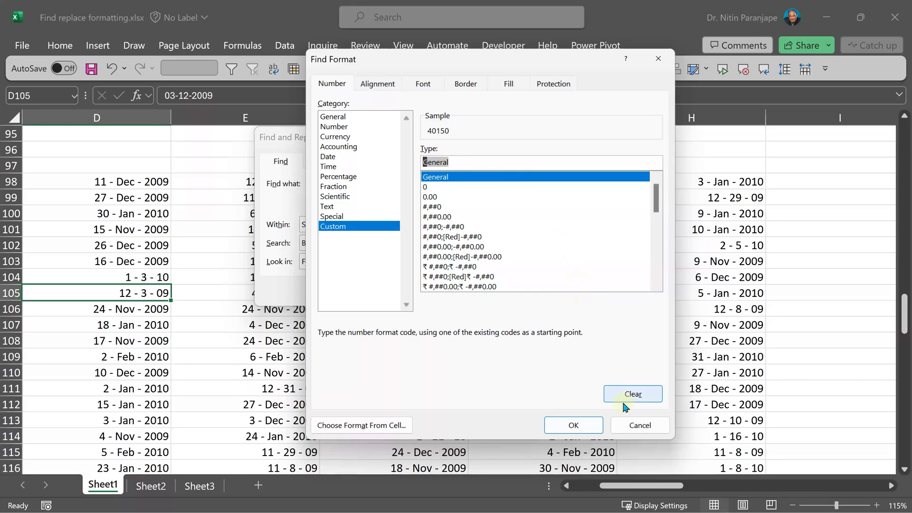
left_click(636, 426)
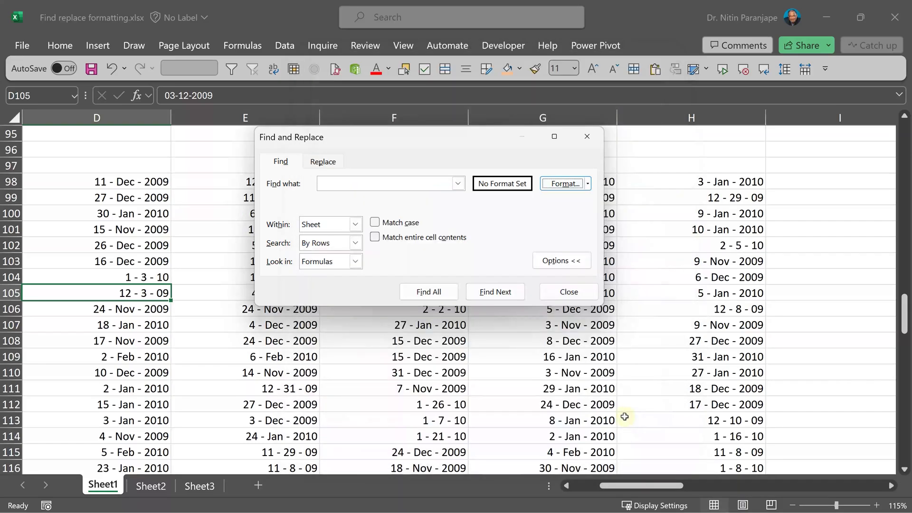
left_click(567, 292)
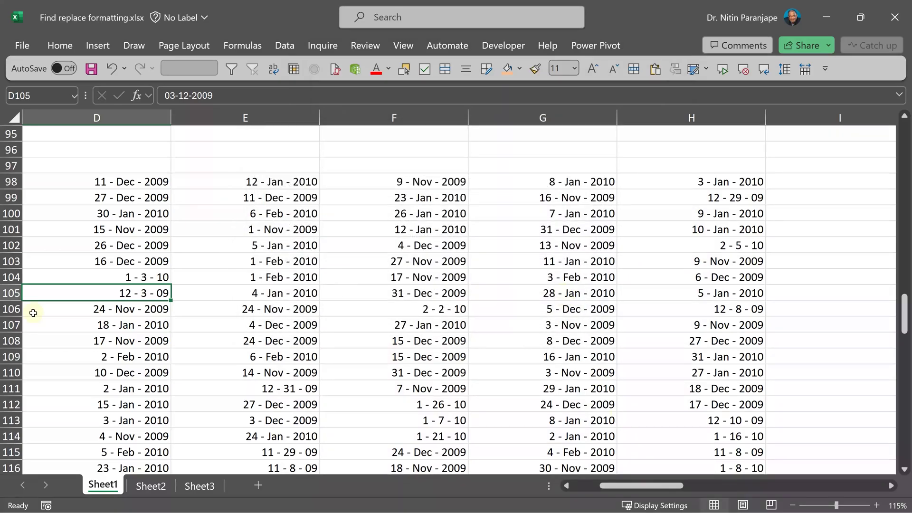
key("ctrl+1")
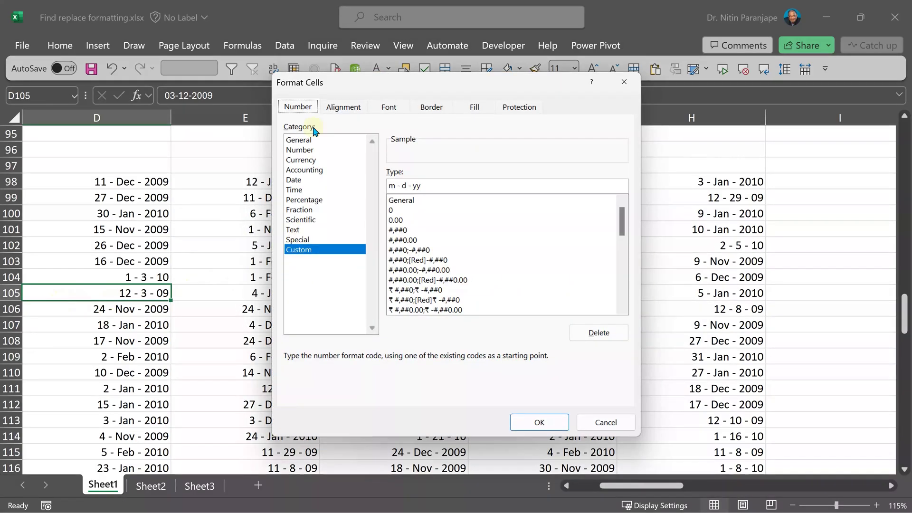
left_click_drag(426, 186, 366, 190)
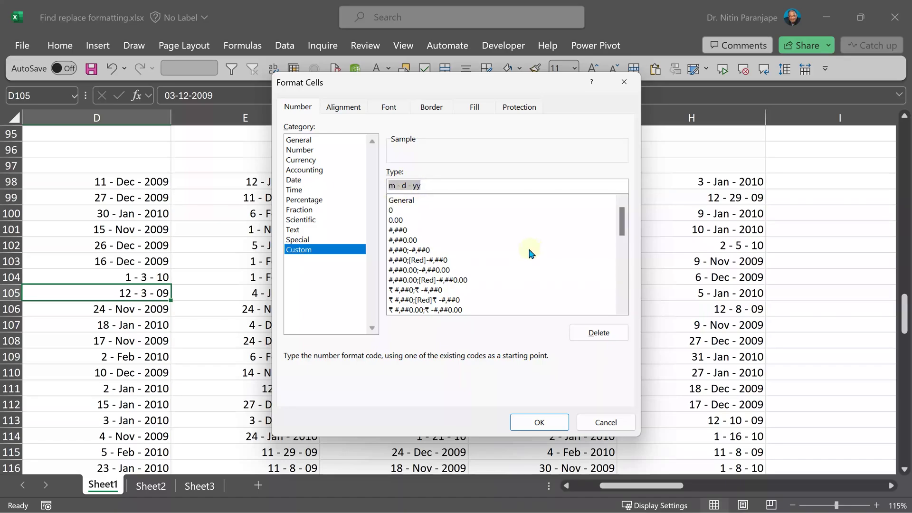
left_click(525, 417)
Set the Find format to the custom number code m - d - yy
key("ctrl+f")
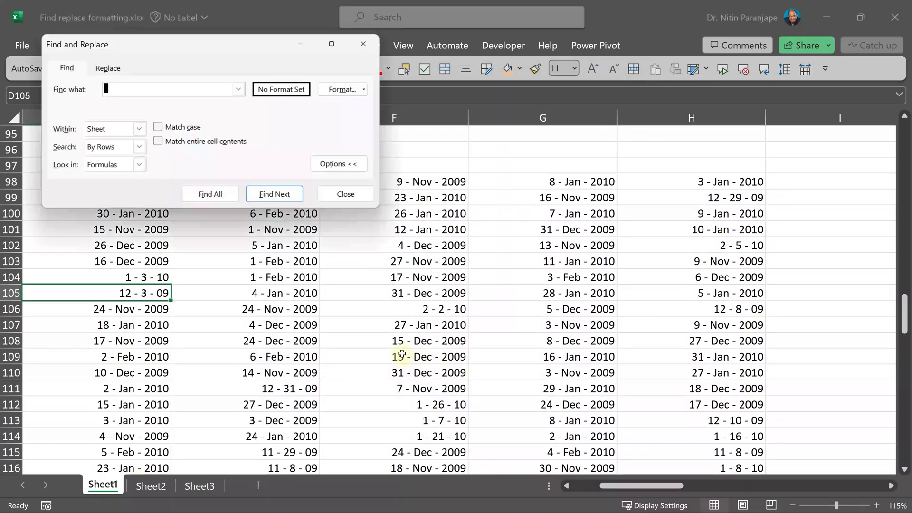
left_click_drag(262, 41, 470, 156)
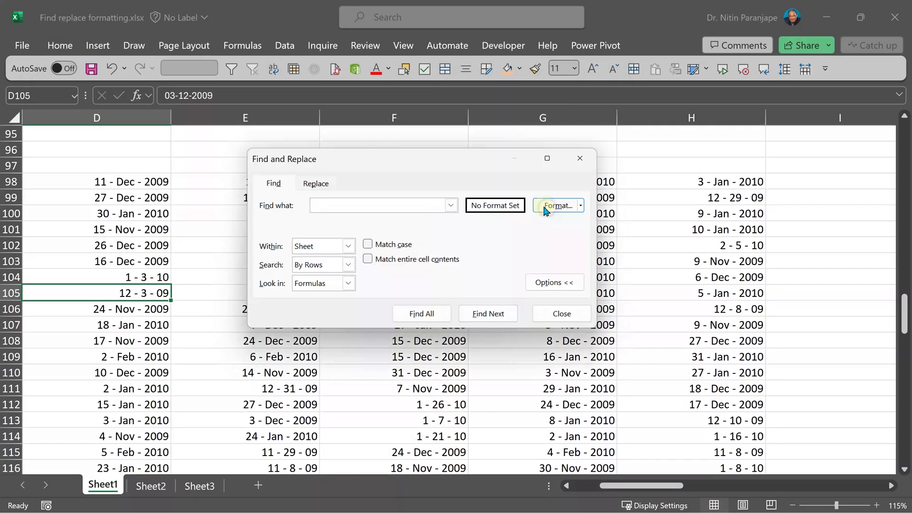
left_click(559, 206)
left_click(305, 237)
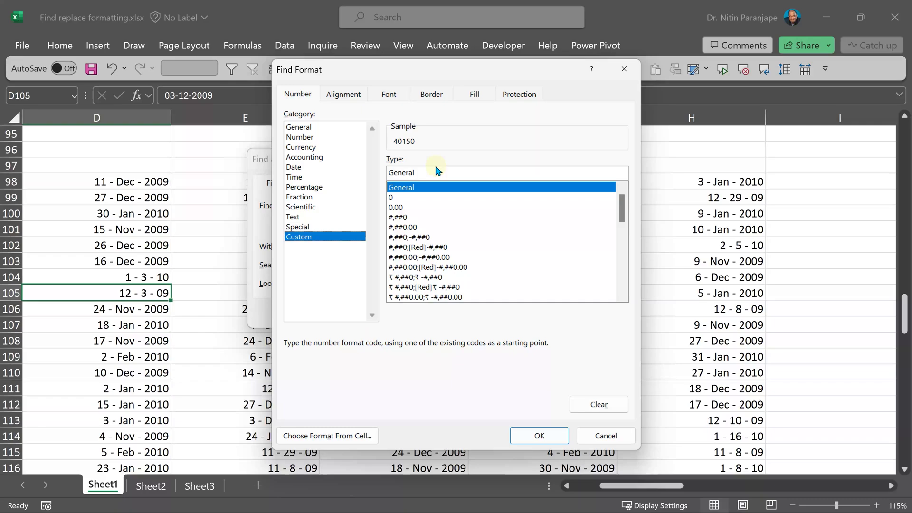
double_click(430, 175)
type("m - d - yy")
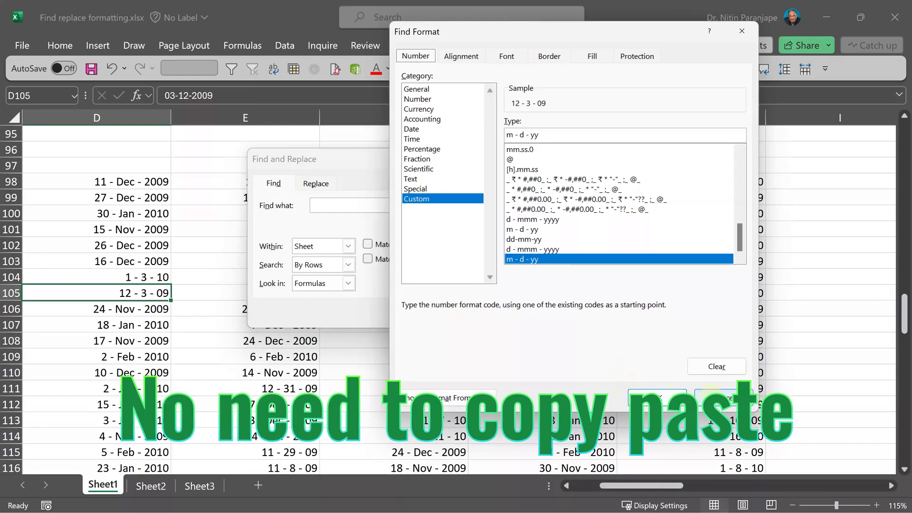
key("Return")
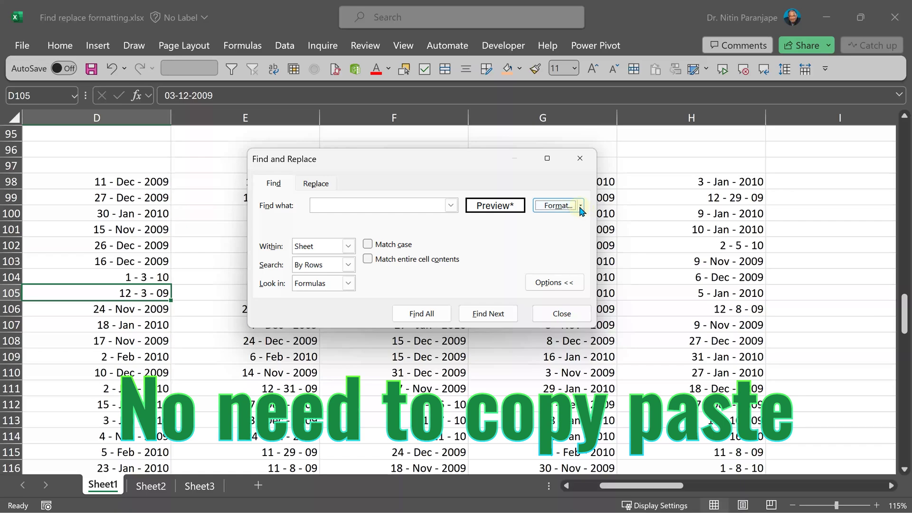
Choose the Find format from a short-dated cell instead
left_click(583, 207)
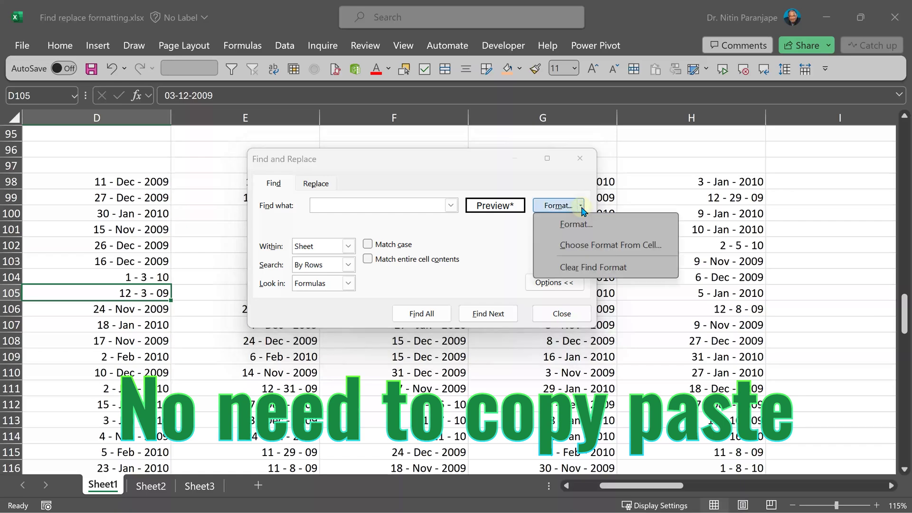
left_click(592, 246)
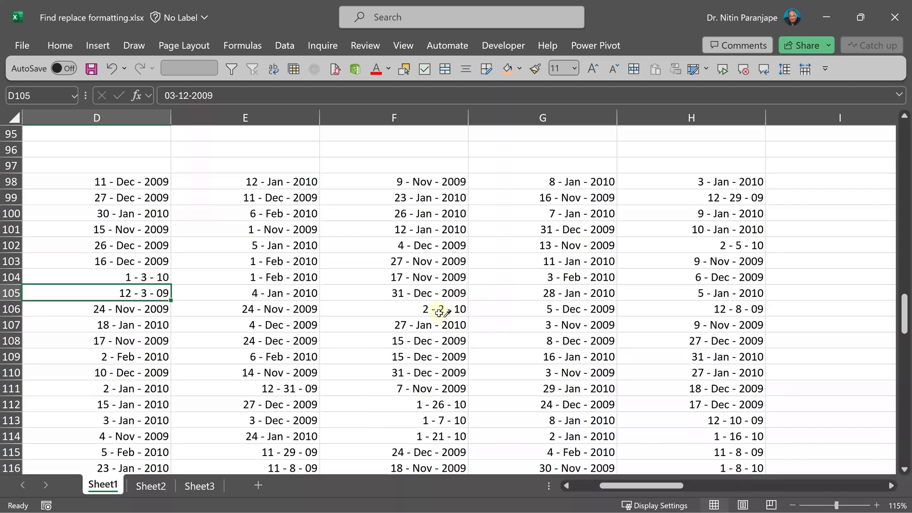
left_click(147, 291)
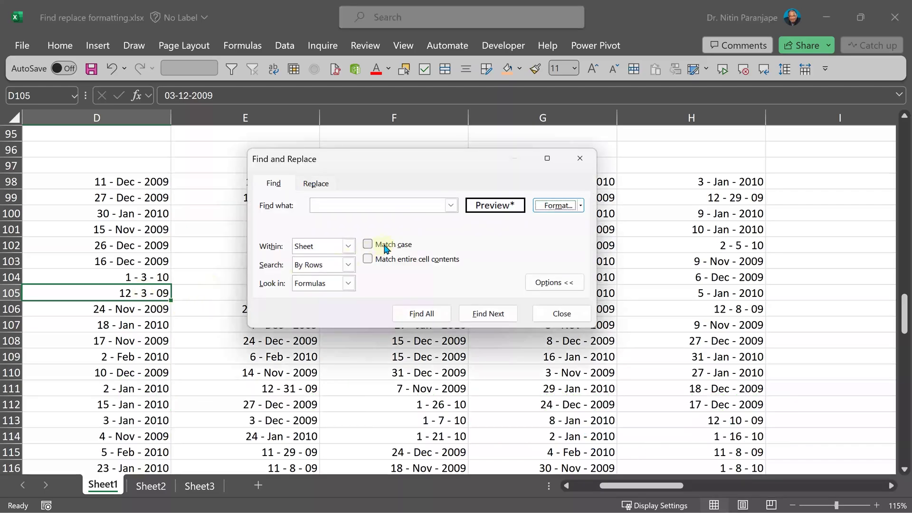
Set the Replace format from the long-date cell D101
left_click(314, 183)
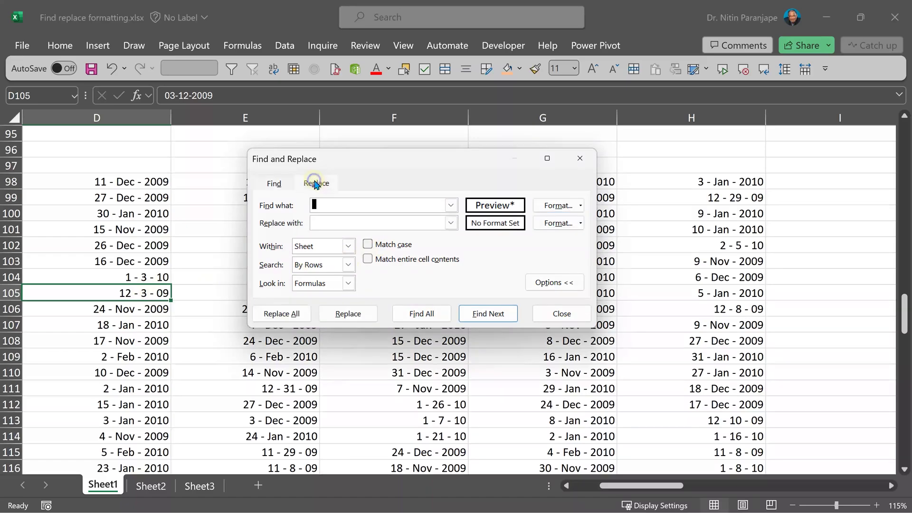
left_click(333, 221)
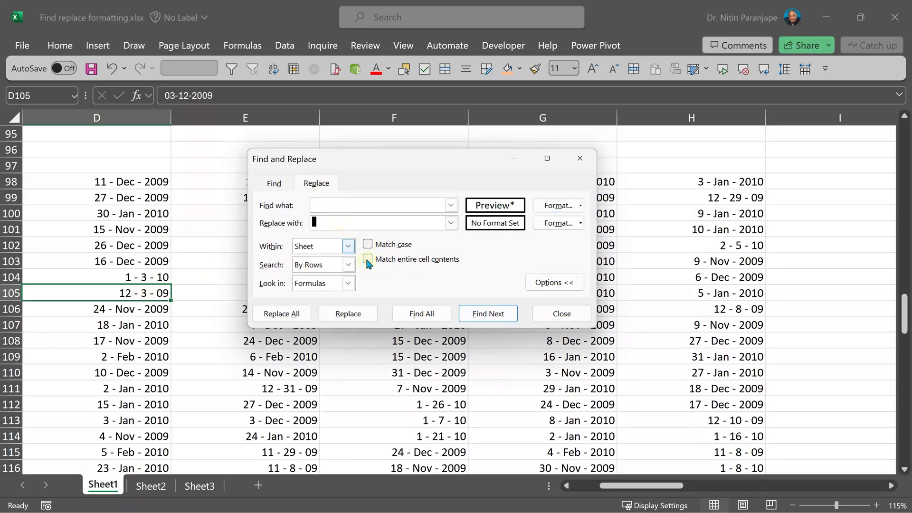
left_click(582, 223)
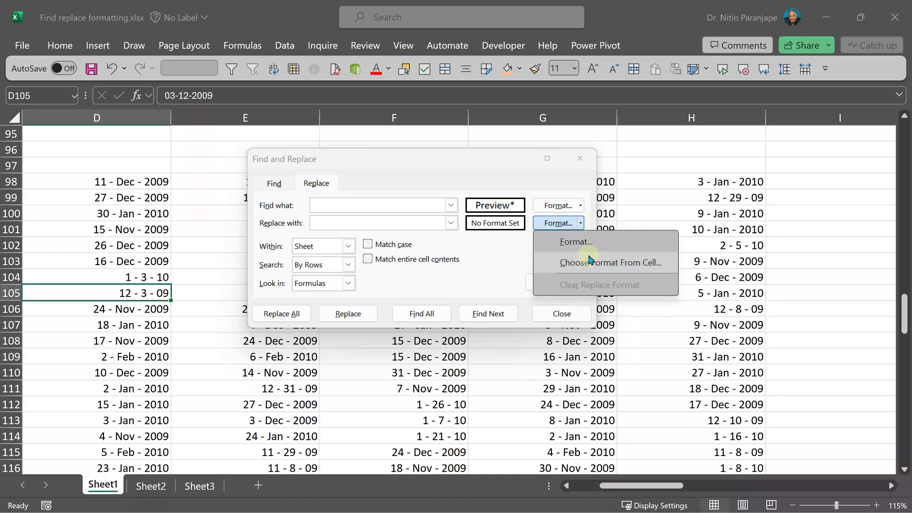
left_click(589, 259)
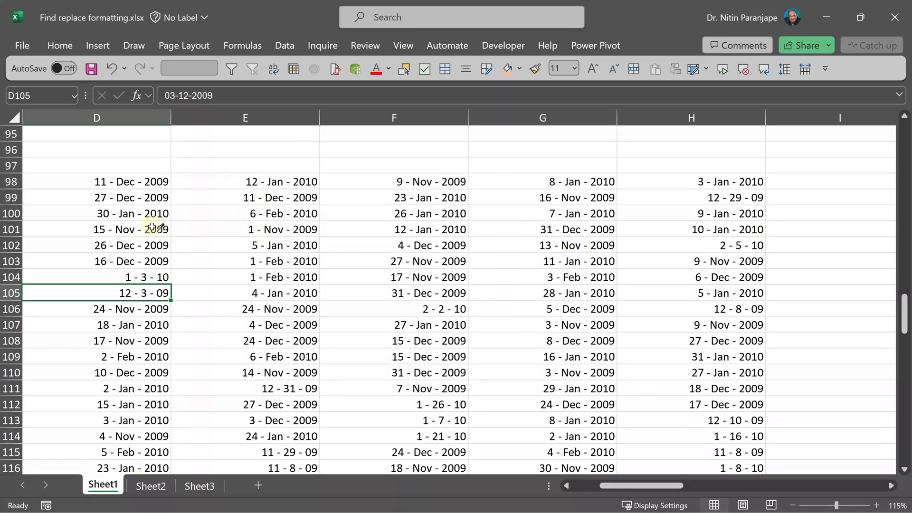
left_click(146, 228)
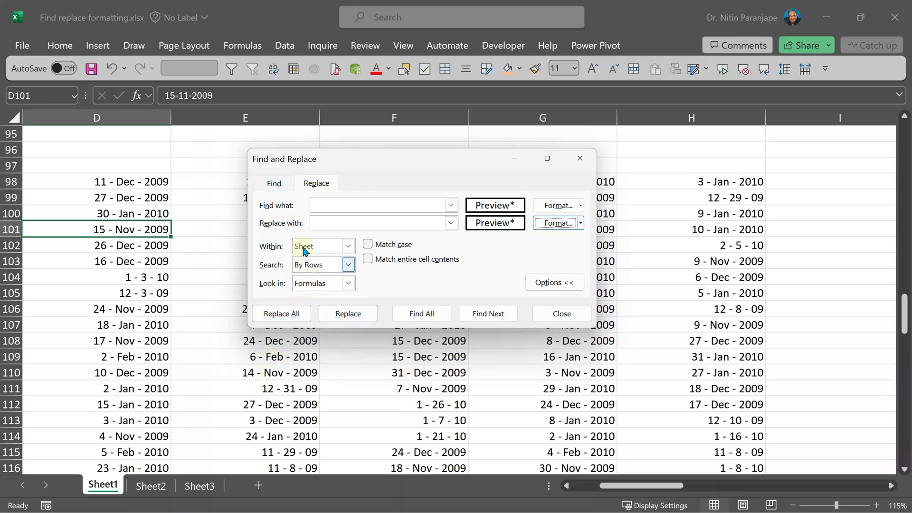
Widen the scope to the whole workbook and Replace All, converting 251 dates
left_click(350, 246)
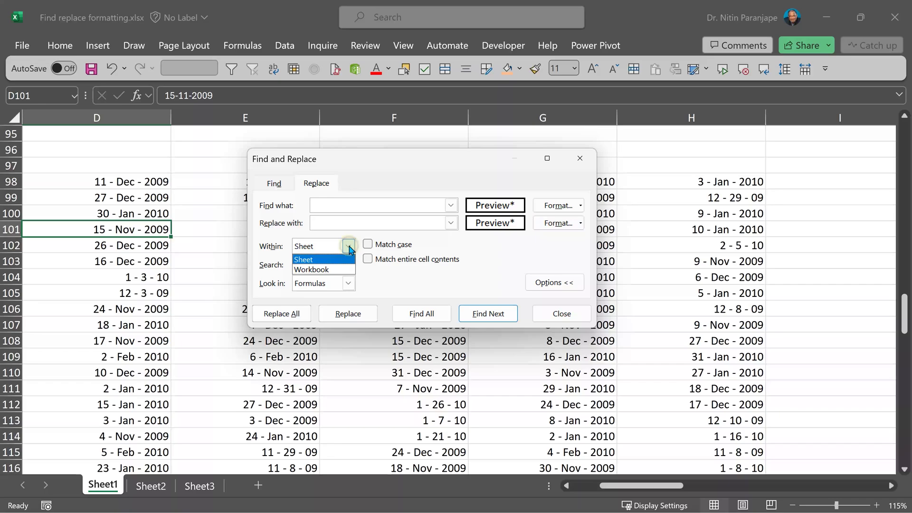
left_click(314, 265)
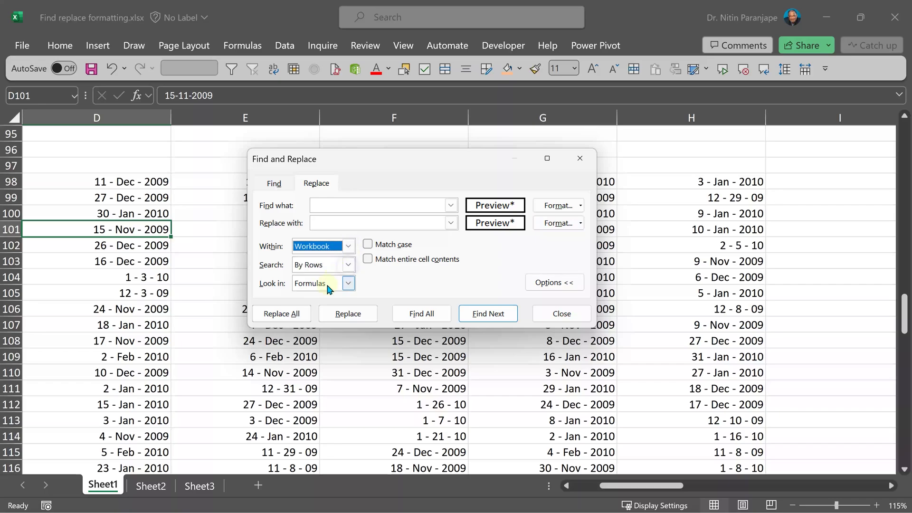
left_click(298, 311)
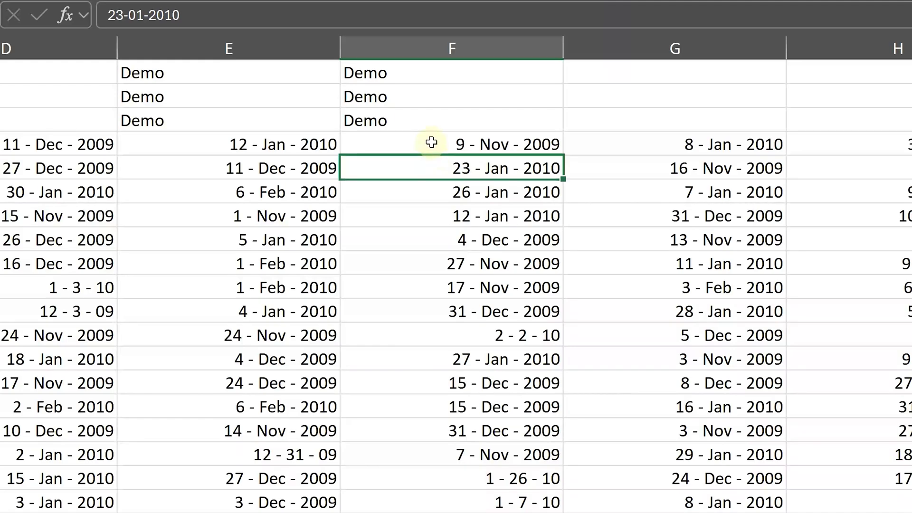
Search for the word demo, which finds nothing, and dismiss the not-found message
key("ctrl+f")
type("demo")
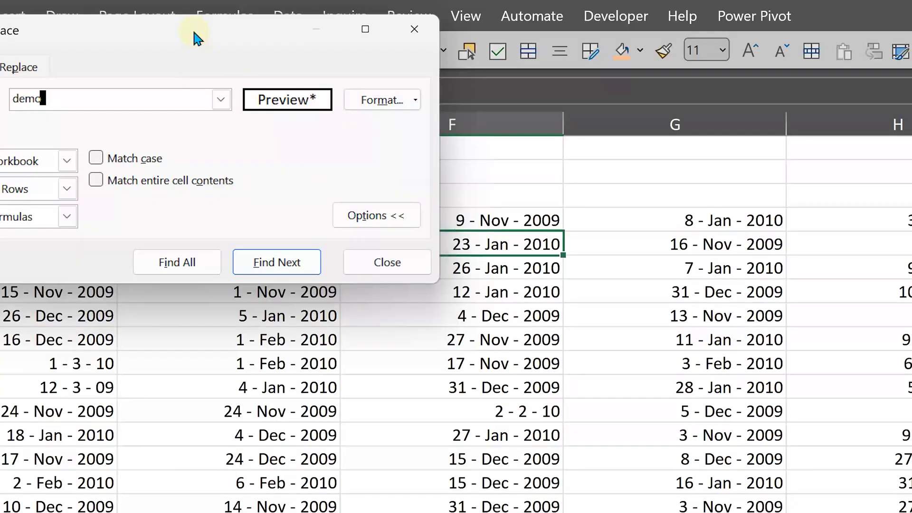
key("Return")
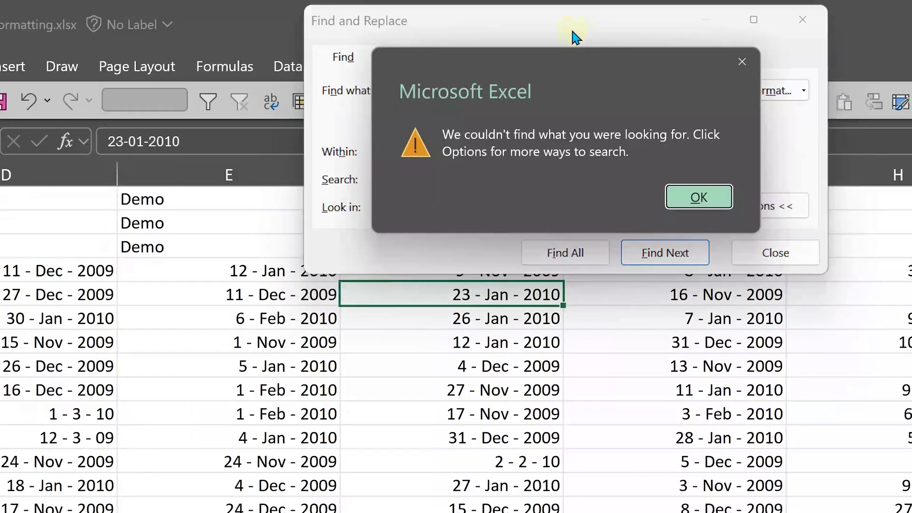
left_click(738, 61)
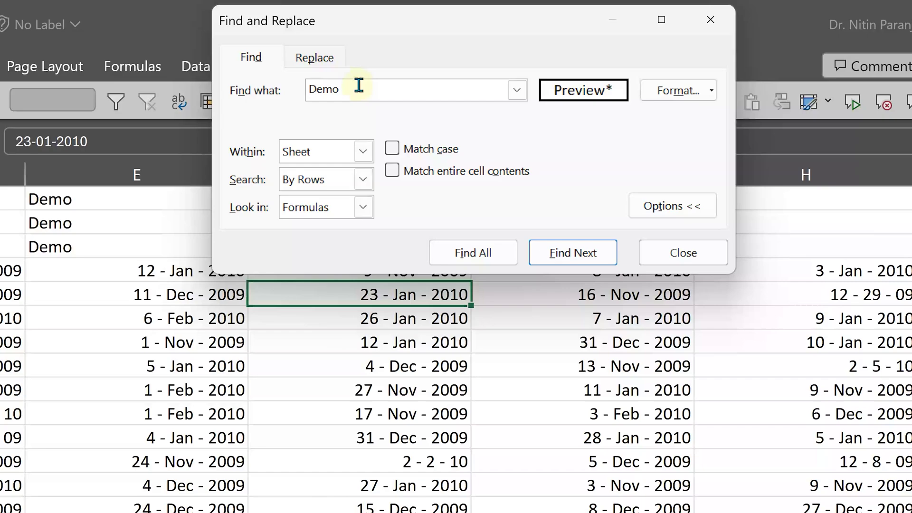
Open the Find format dropdown, close it, then reopen it to see the clear options
left_click(714, 90)
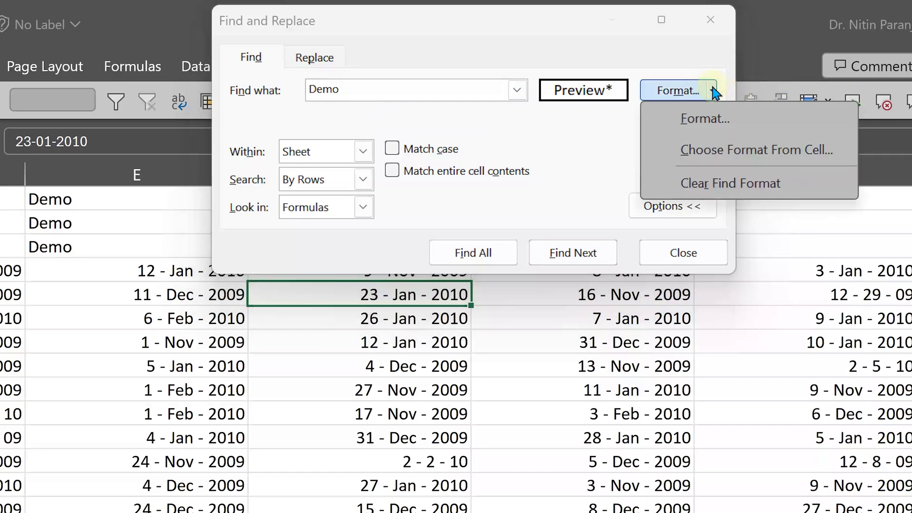
left_click(614, 145)
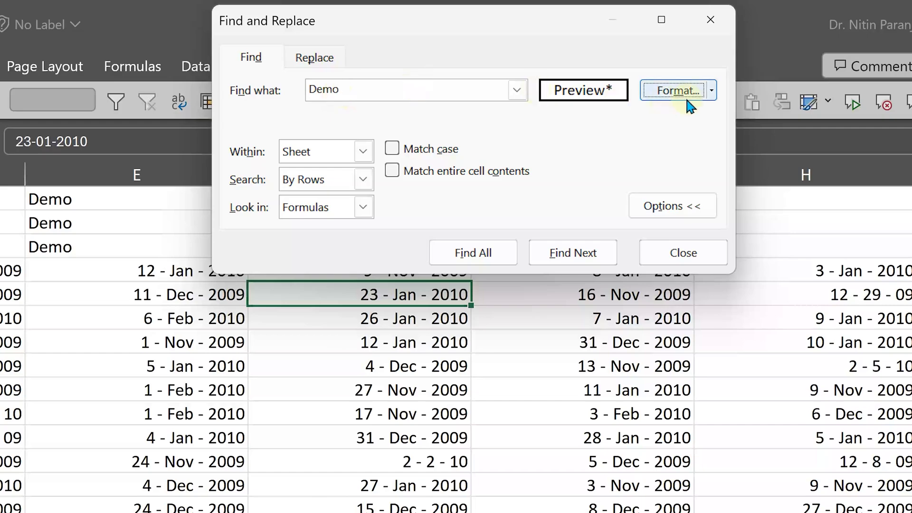
left_click(714, 93)
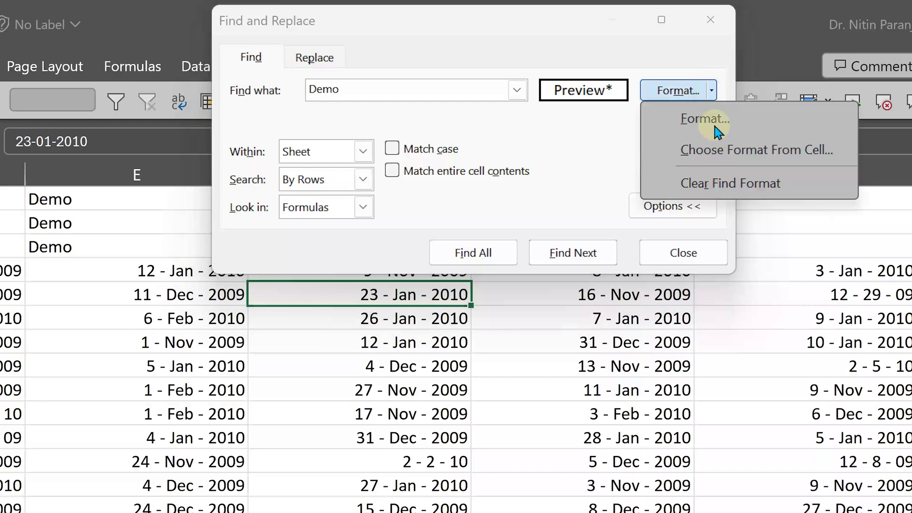
Clear the Find format, then on Replace clear the replacement format too
left_click(720, 183)
left_click(330, 57)
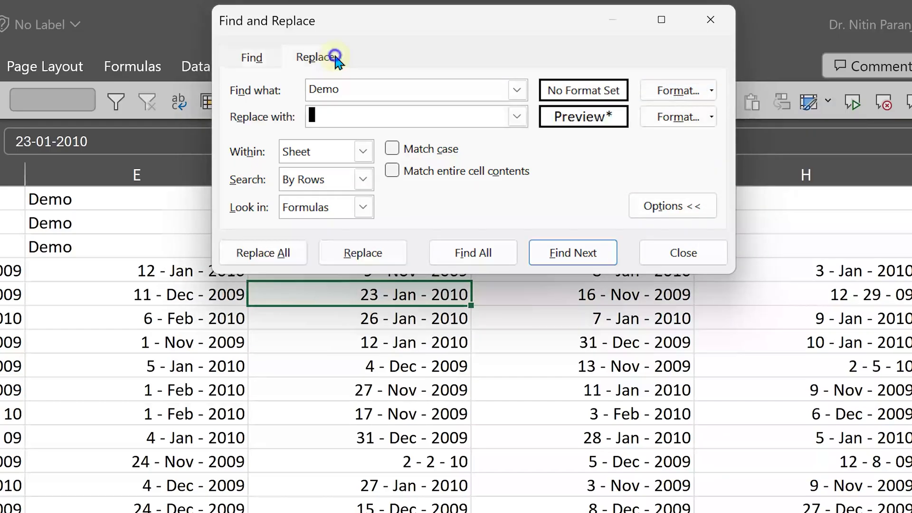
left_click(712, 120)
left_click(700, 210)
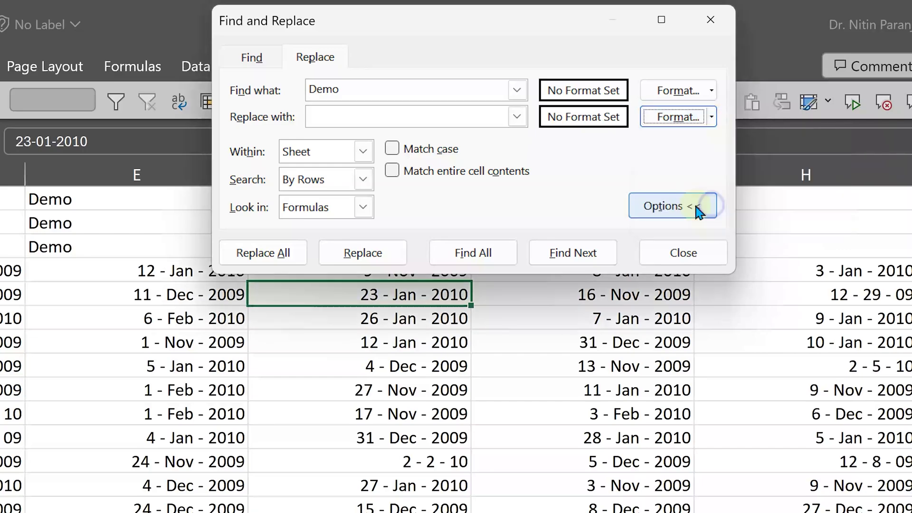